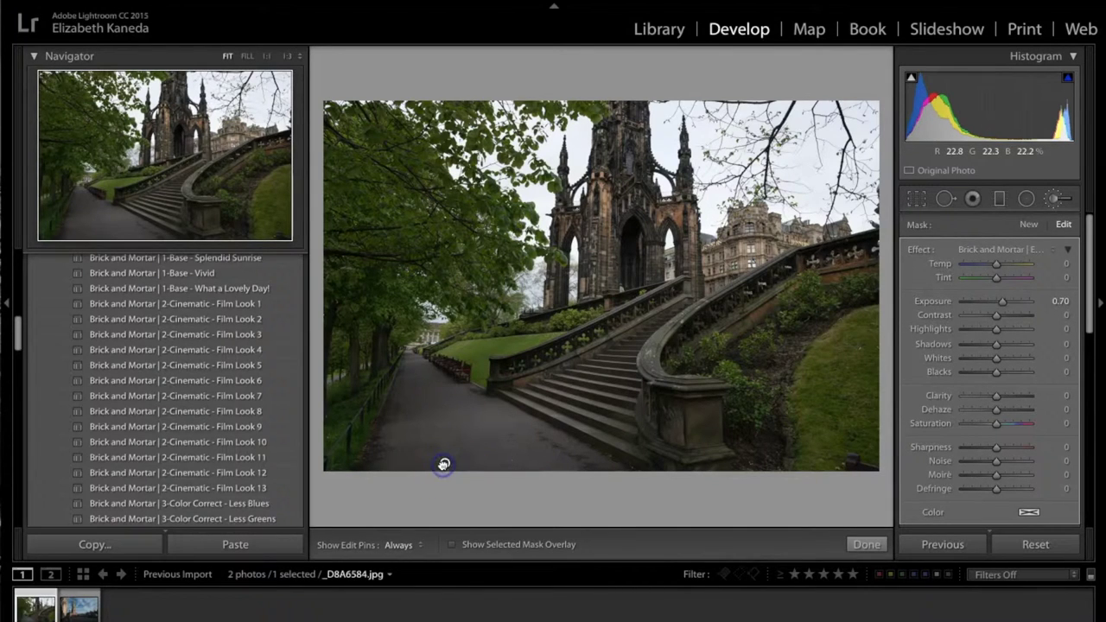
Deselect the existing Exposure 0.70 brush pin on the staircase pathway.
left_click(445, 484)
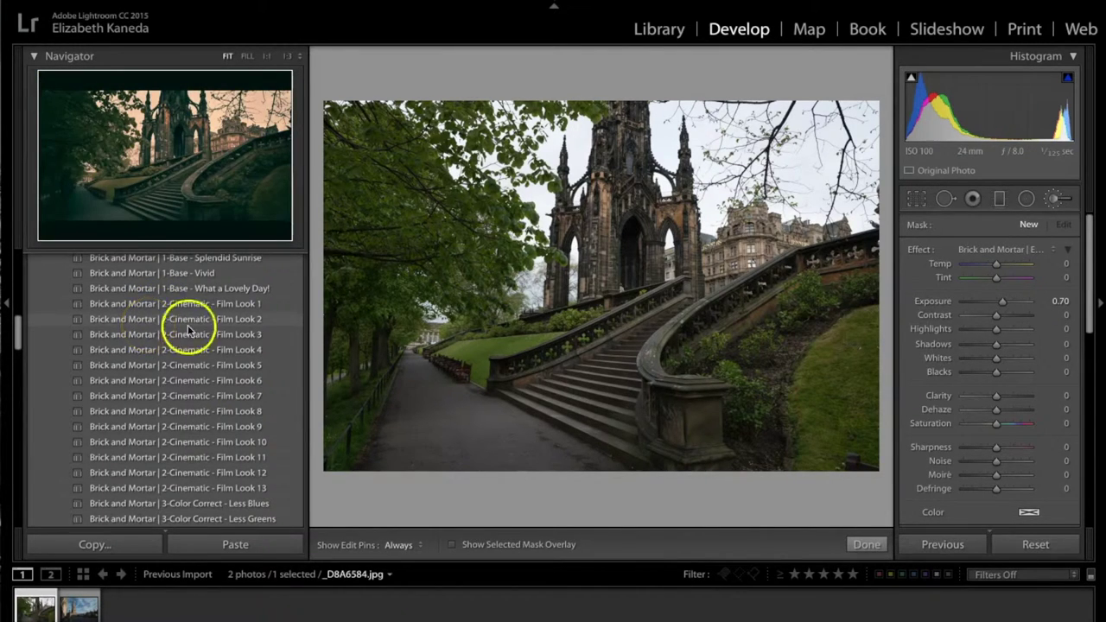
Apply the Brick and Mortar 2-Cinematic - Film Look 6 preset to the staircase photo.
left_click(255, 385)
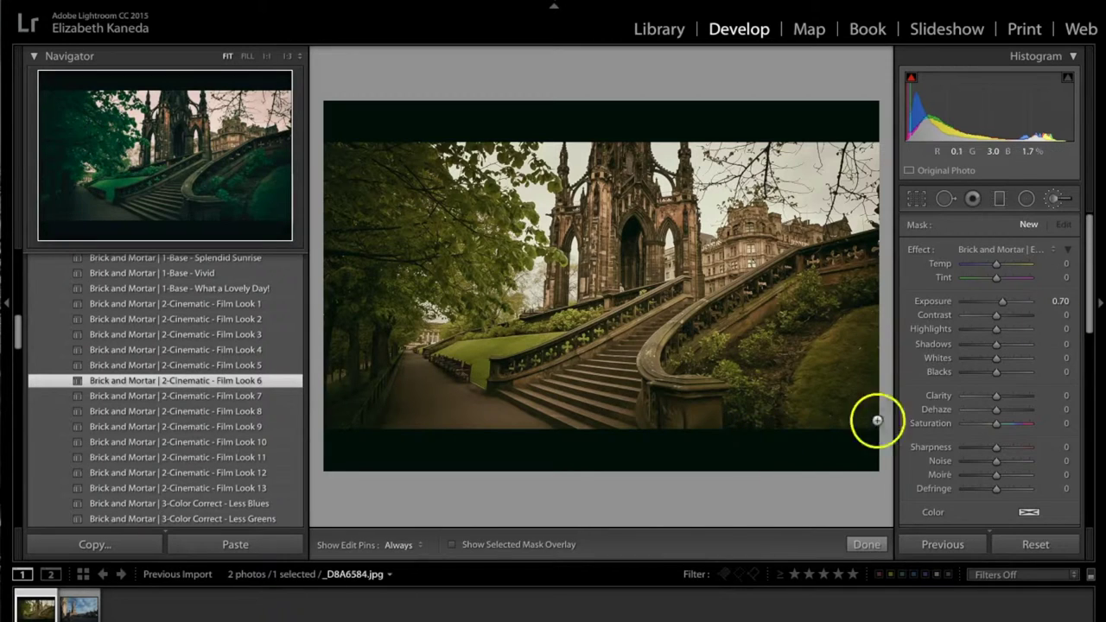
Set the Adjustment Brush effect to Brick and Mortar Exposure - Brighter Shadows (Exposure 0.05, Shadows 57, Clarity 6).
left_click(1056, 200)
left_click(1057, 201)
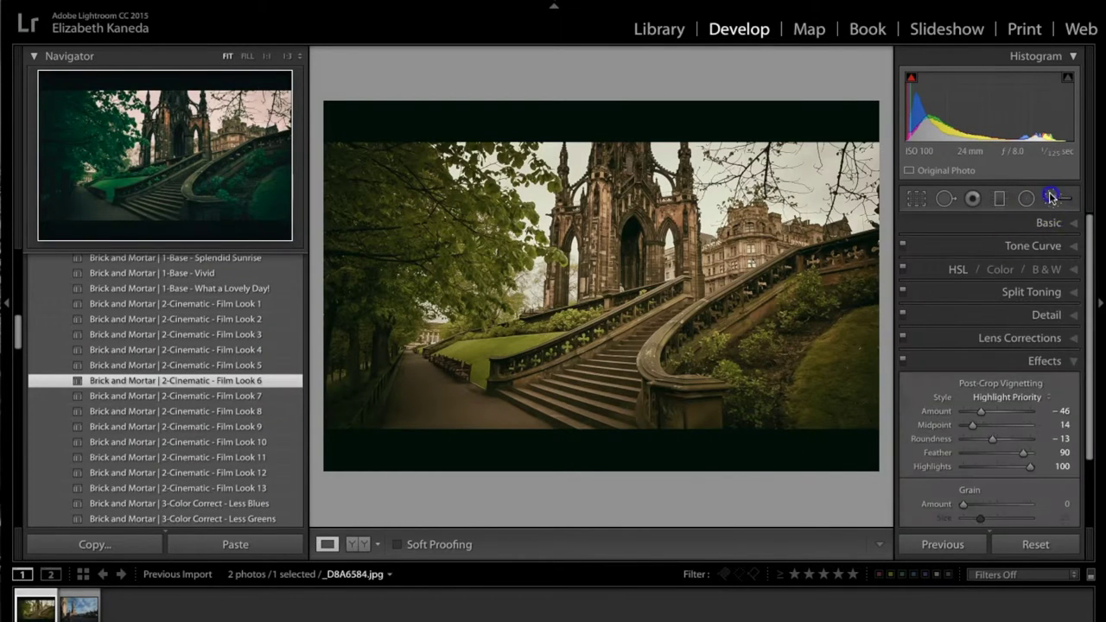
left_click(1055, 202)
left_click(1003, 250)
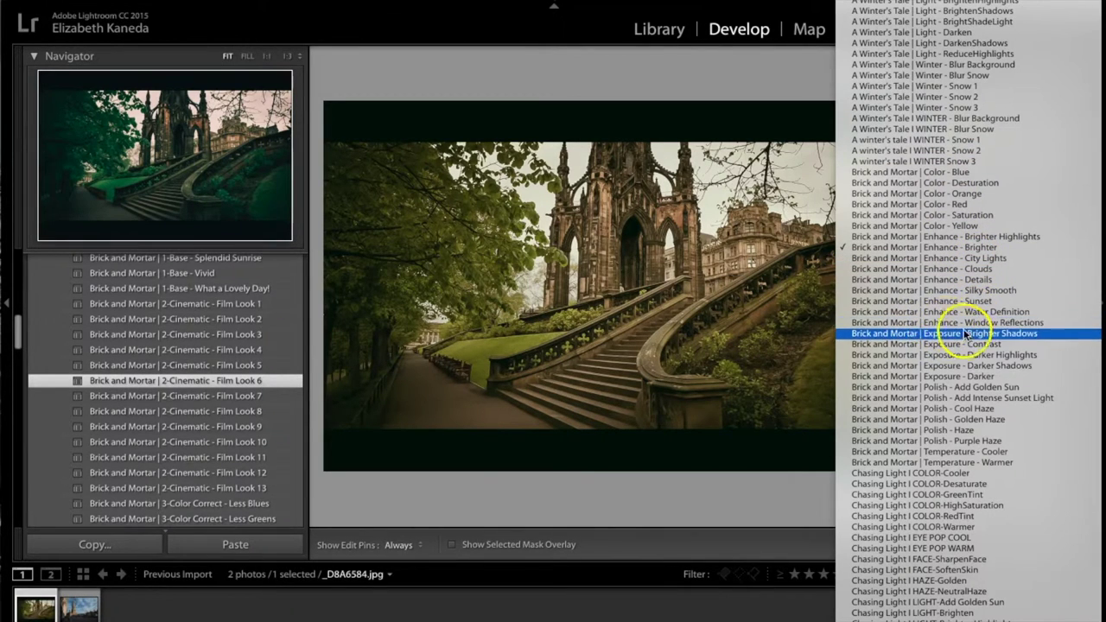
left_click(965, 334)
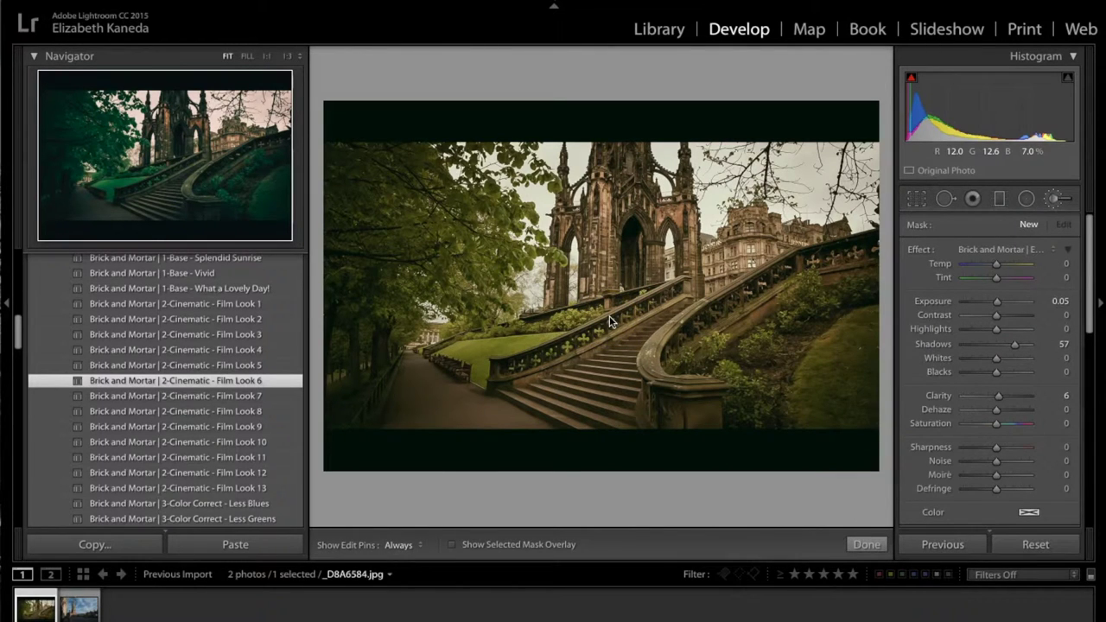
Paint Brighter Shadows over the left trees and path, then view the mask overlay.
key("h")
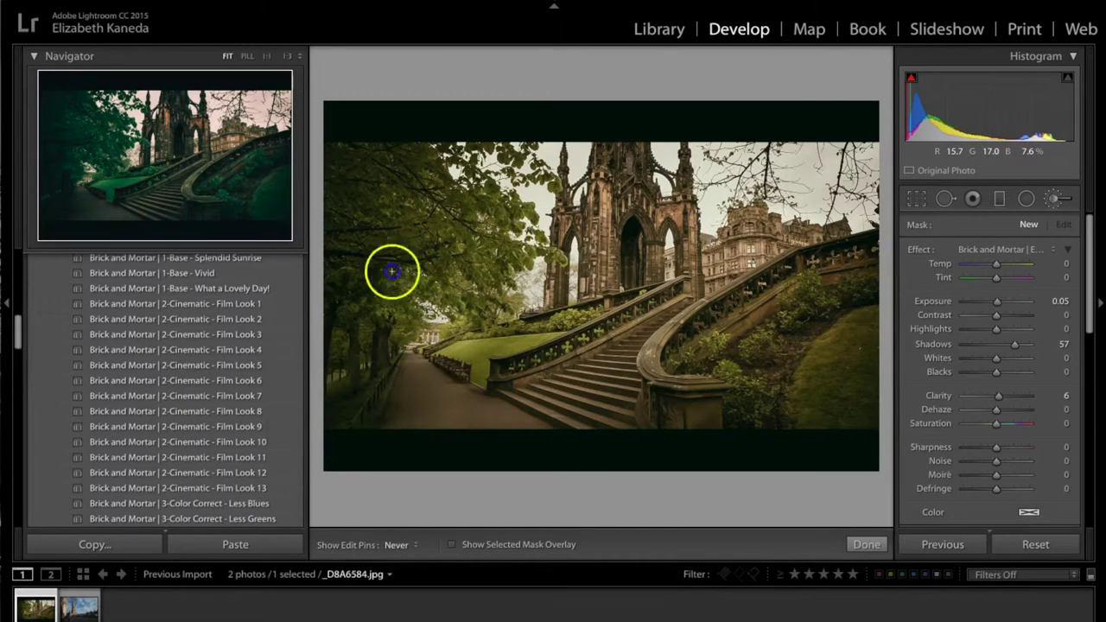
left_click(458, 109)
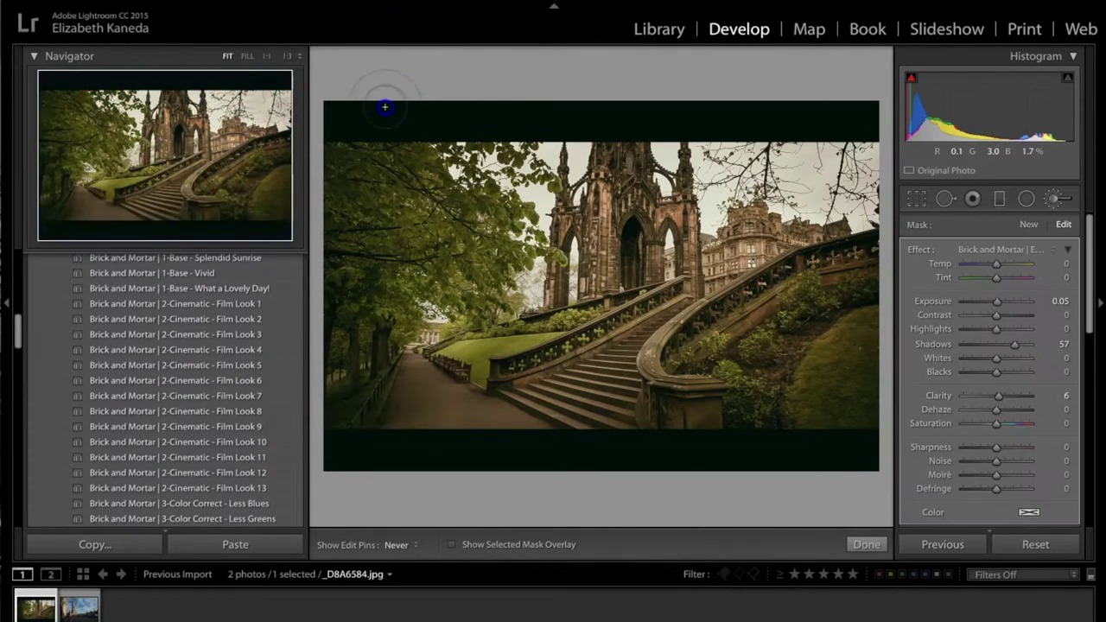
key("h")
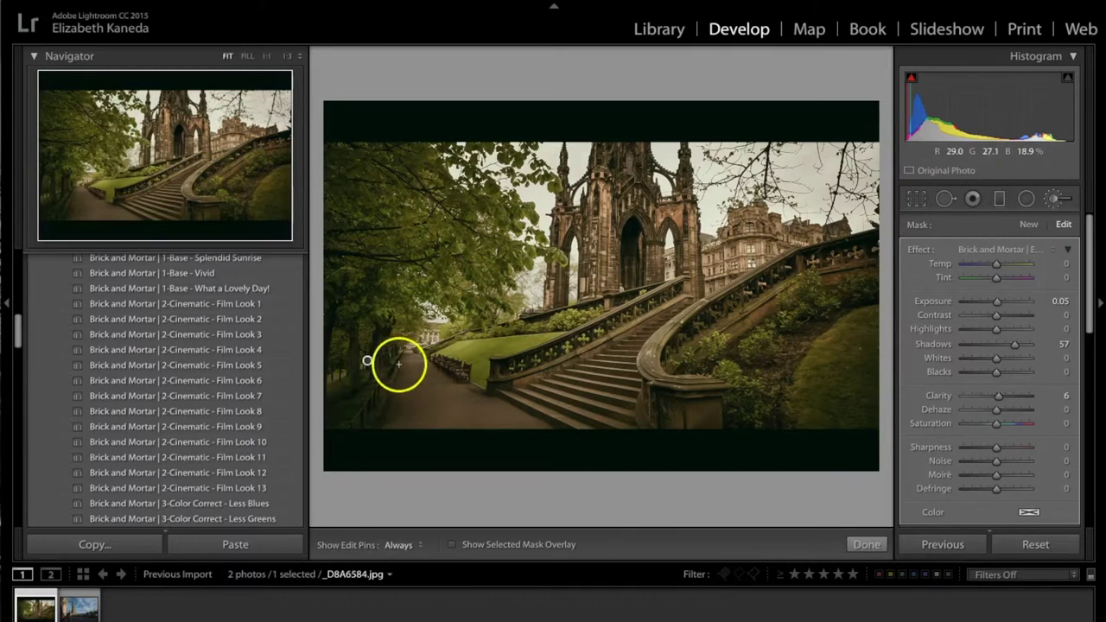
left_click(366, 361)
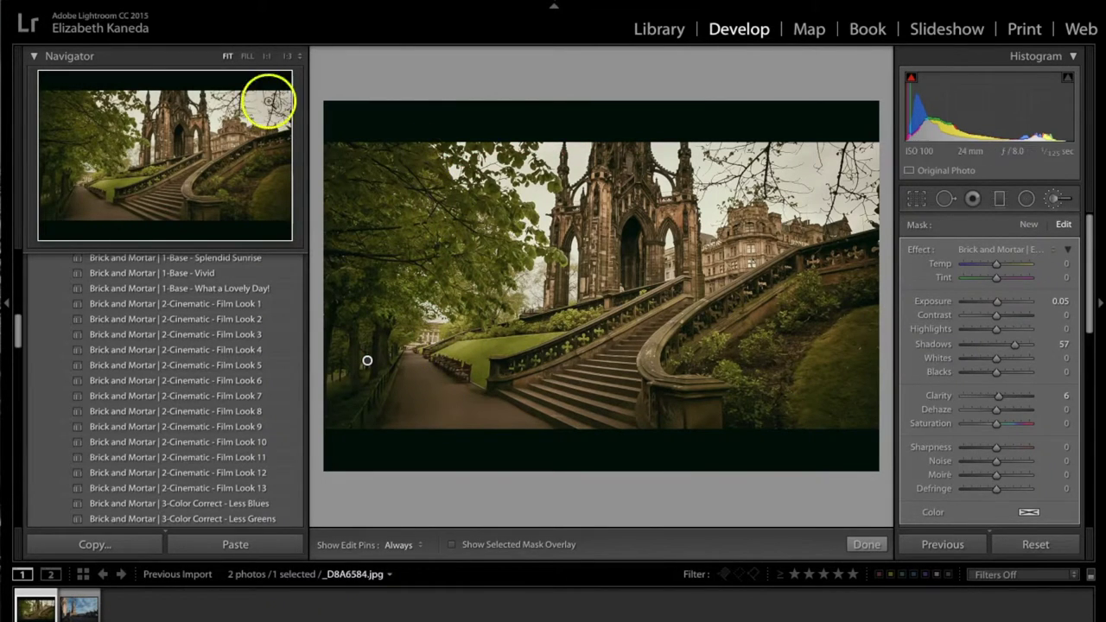
left_click(265, 56)
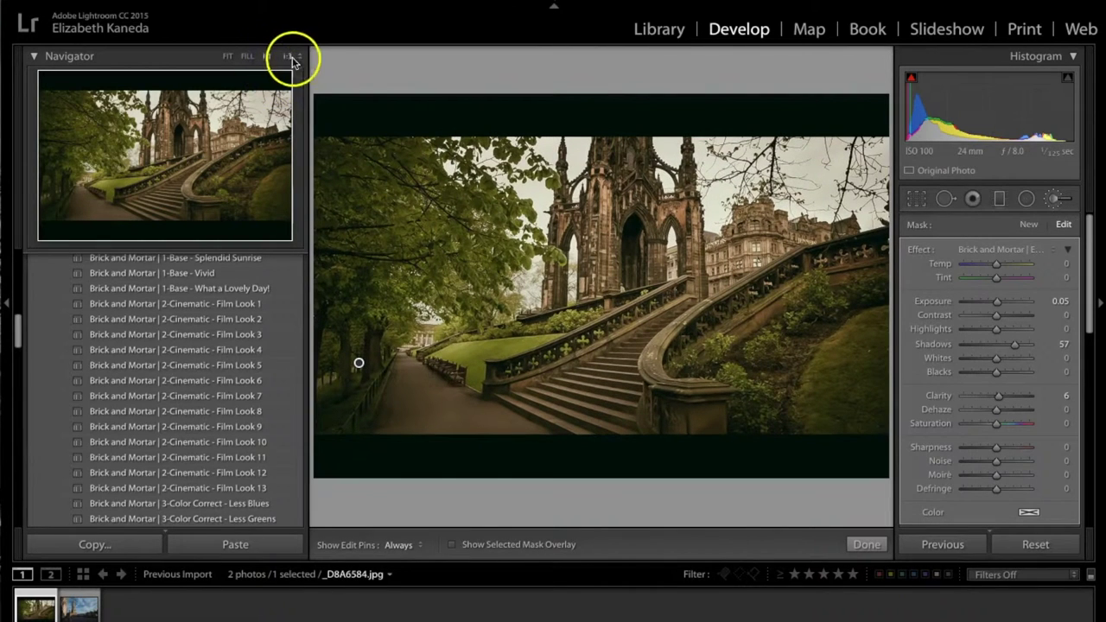
left_click(291, 57)
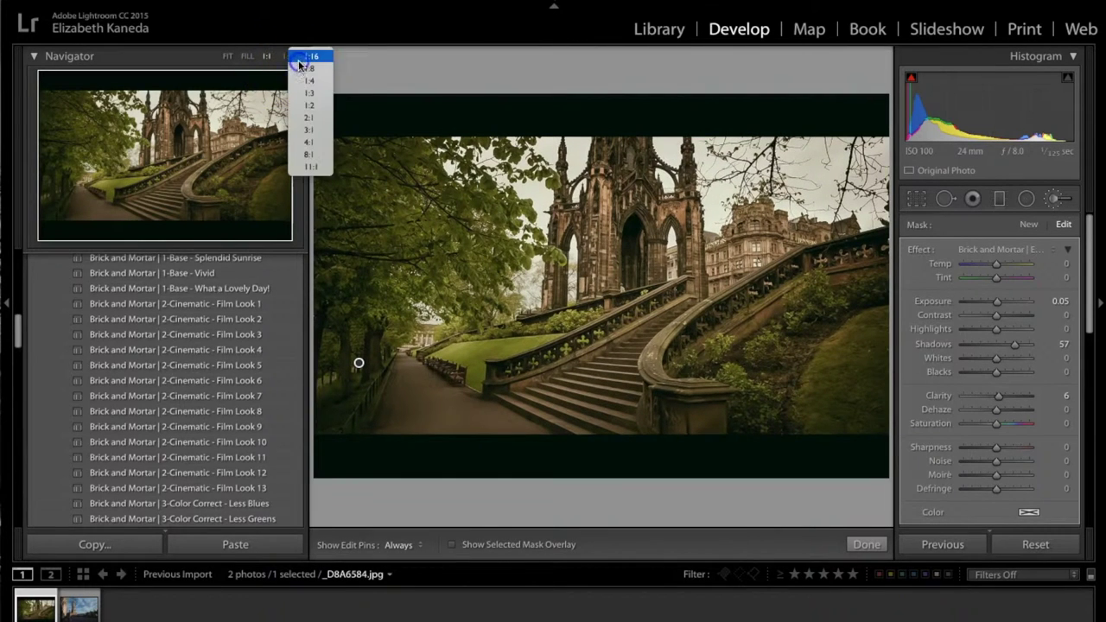
left_click(312, 118)
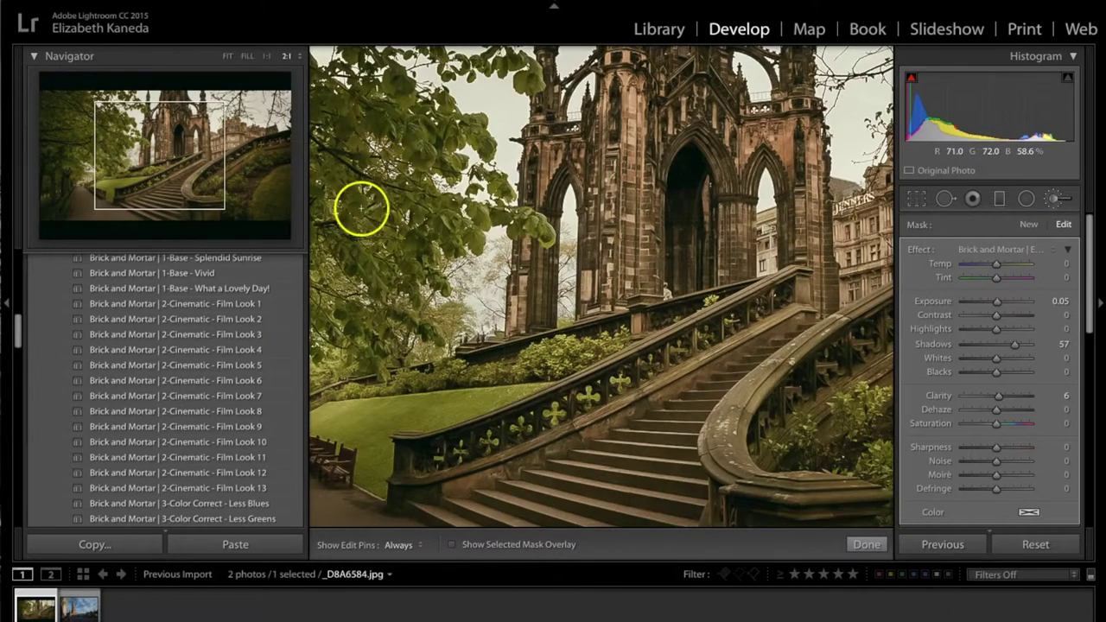
left_click_drag(166, 130, 69, 97)
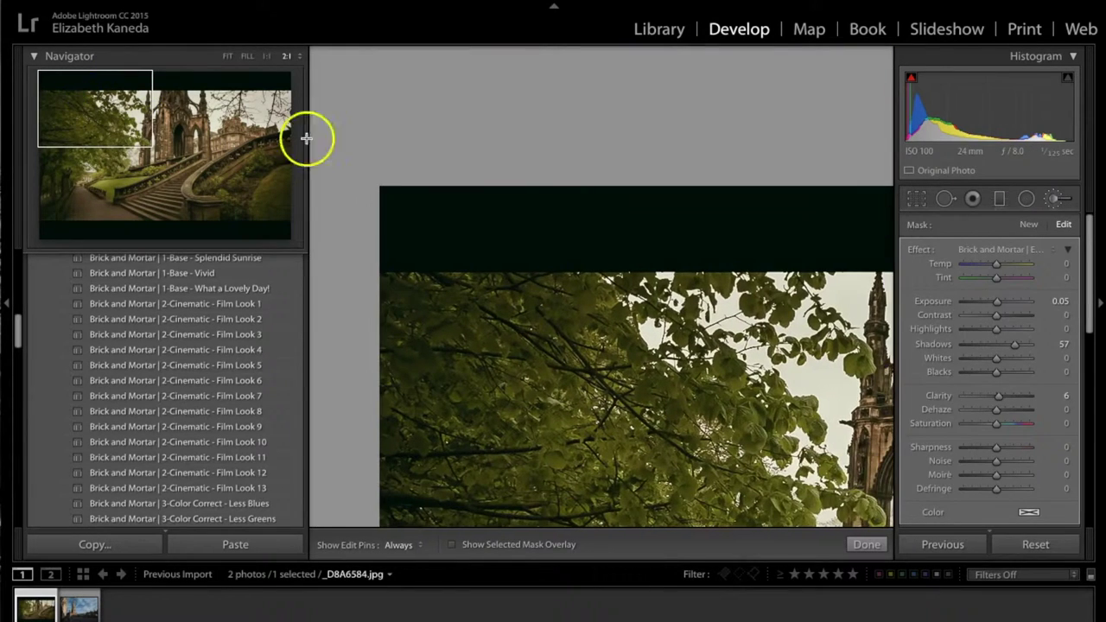
key("h")
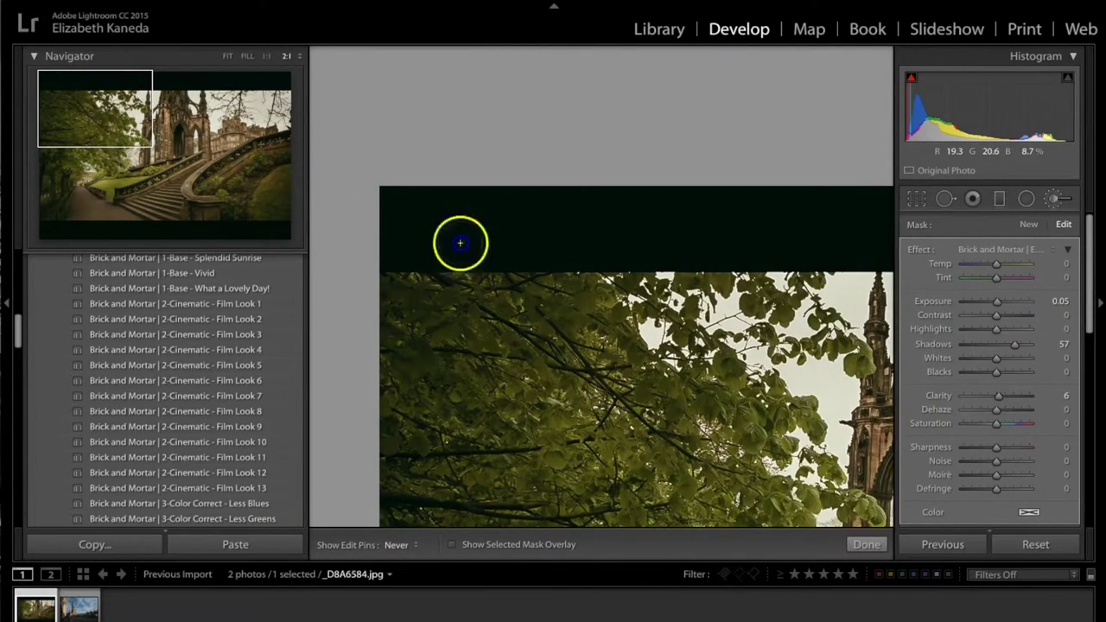
key("h")
key("ctrl+minus")
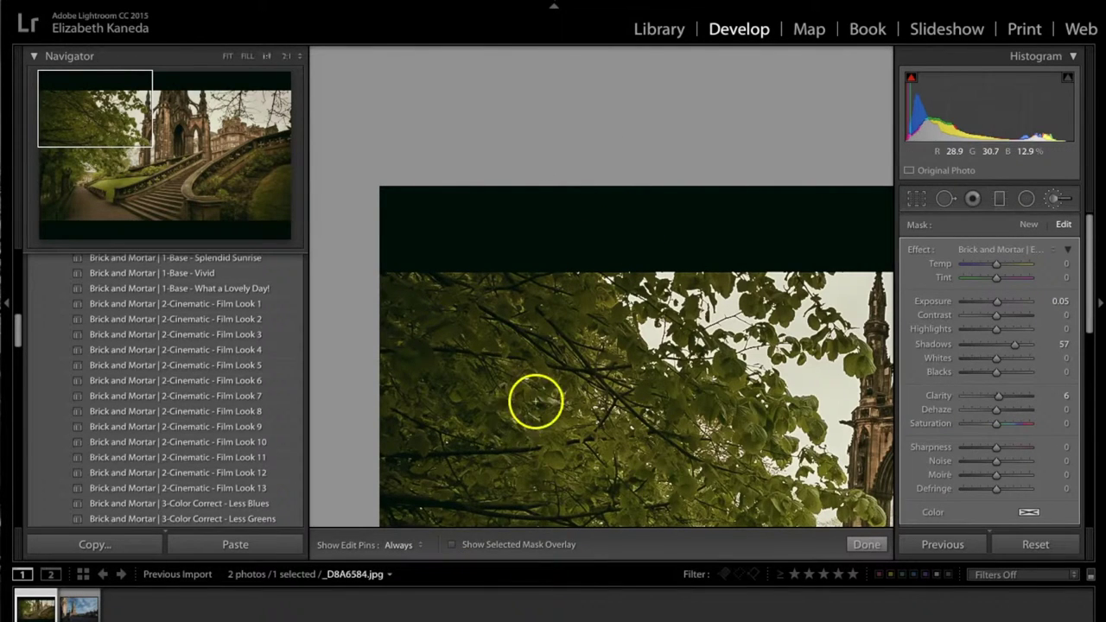
left_click(227, 56)
key("h")
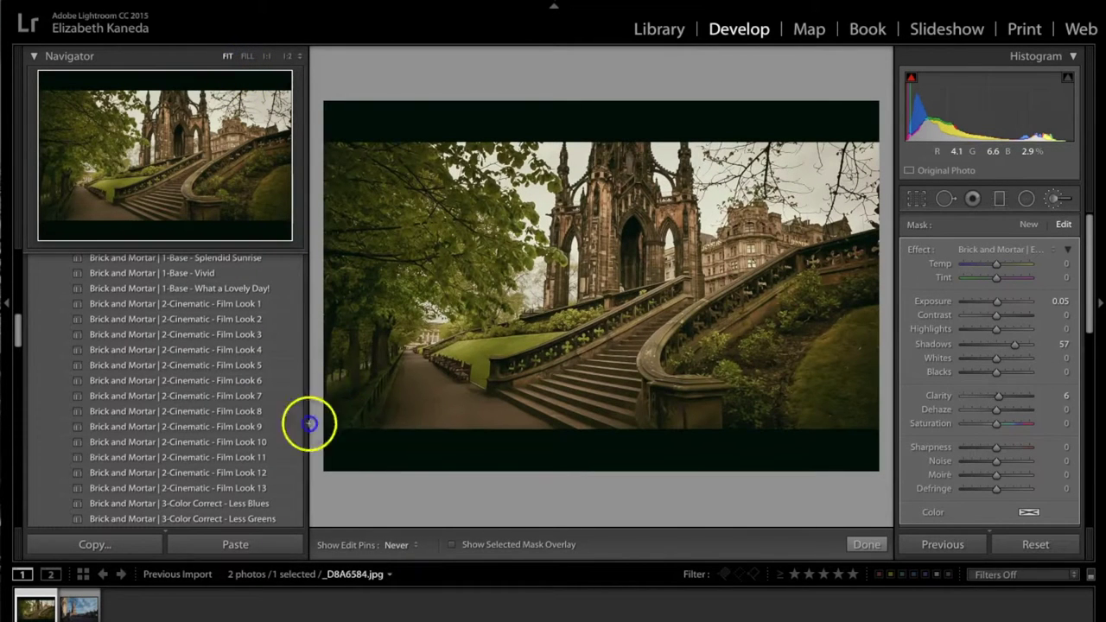
Brush the stairs and hedges, then select the adjustment's edit pin and delete it.
mouse_move(411, 453)
left_mouse_down()
mouse_move(447, 400)
mouse_move(748, 390)
mouse_move(776, 429)
mouse_move(812, 351)
mouse_move(770, 311)
mouse_move(588, 302)
mouse_move(496, 148)
left_mouse_up()
key("h")
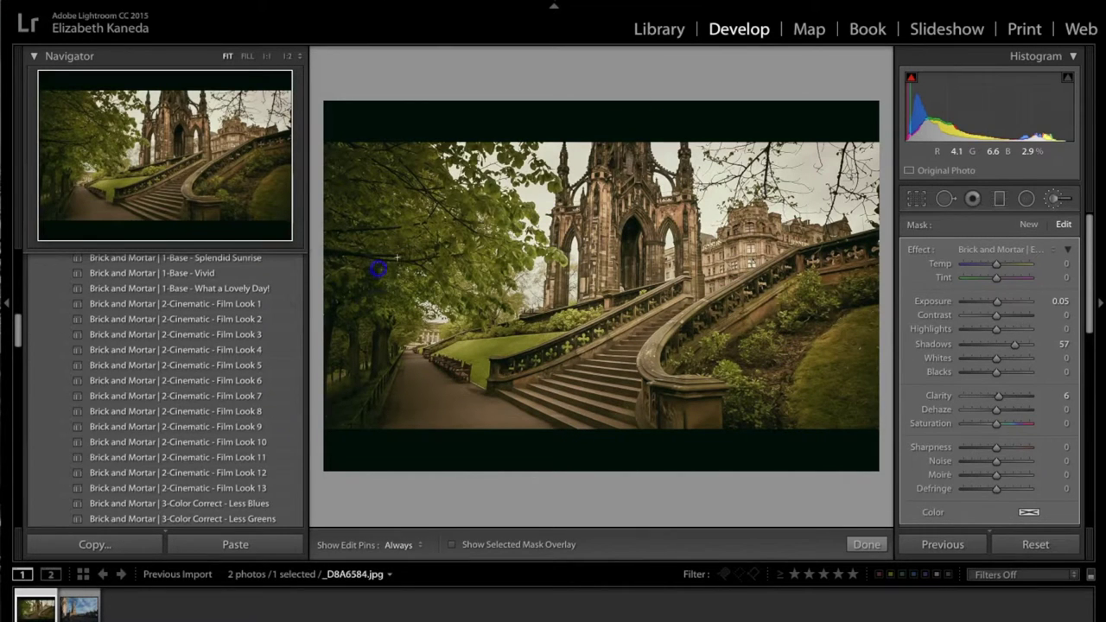
left_click(367, 361)
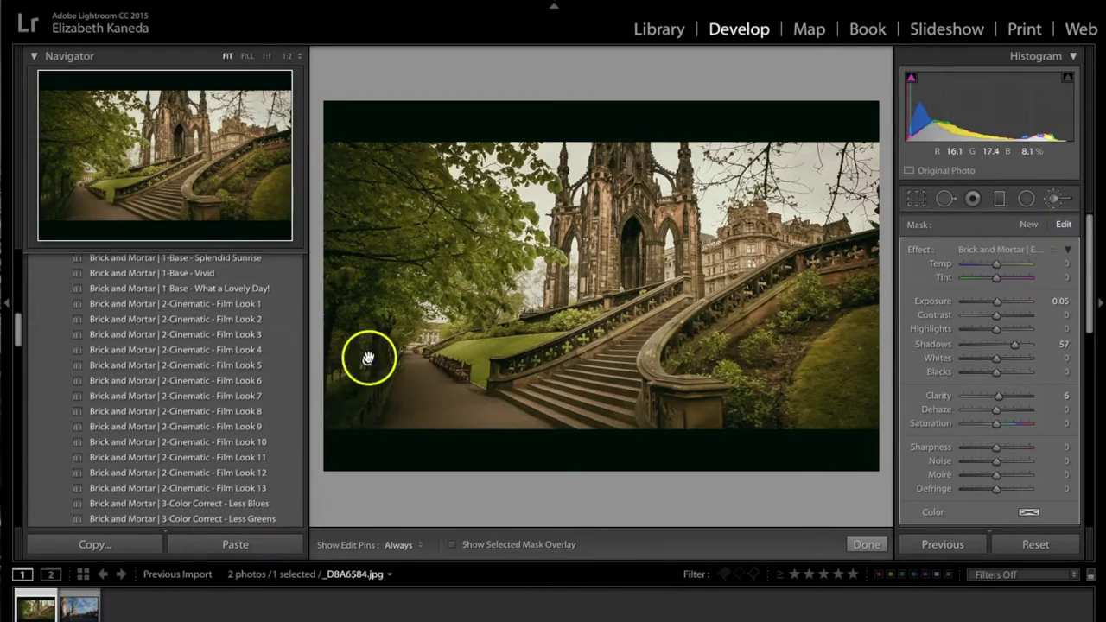
key("Delete")
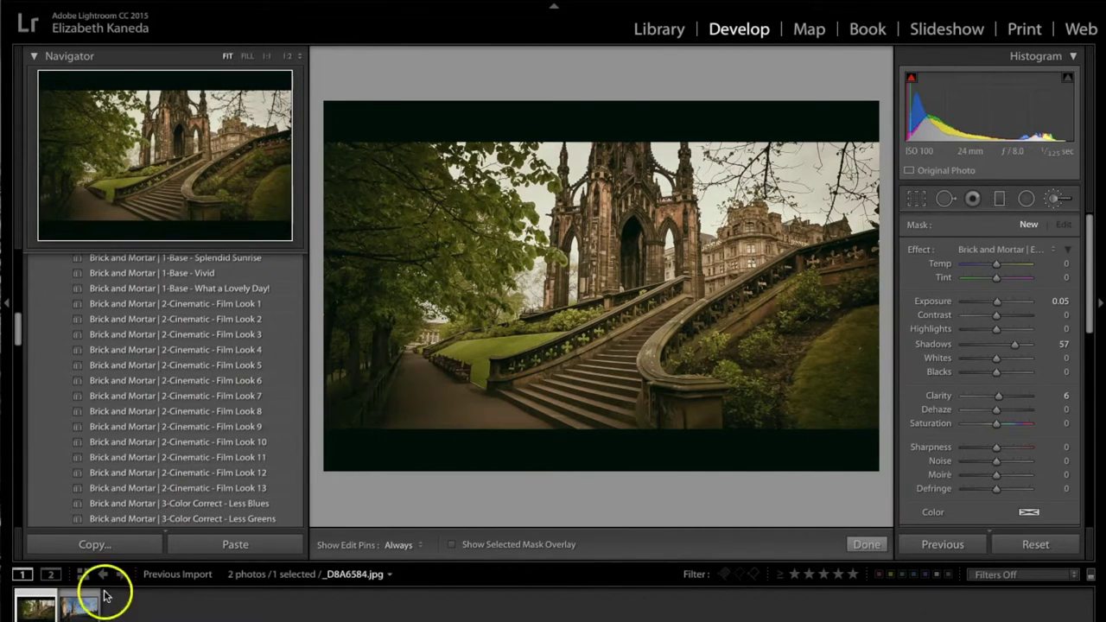
Apply Brick and Mortar 2-Cinematic - Film Look 7 to the second photo, _D8A7659.jpg, then scroll to the exposure presets.
key("ctrl+d")
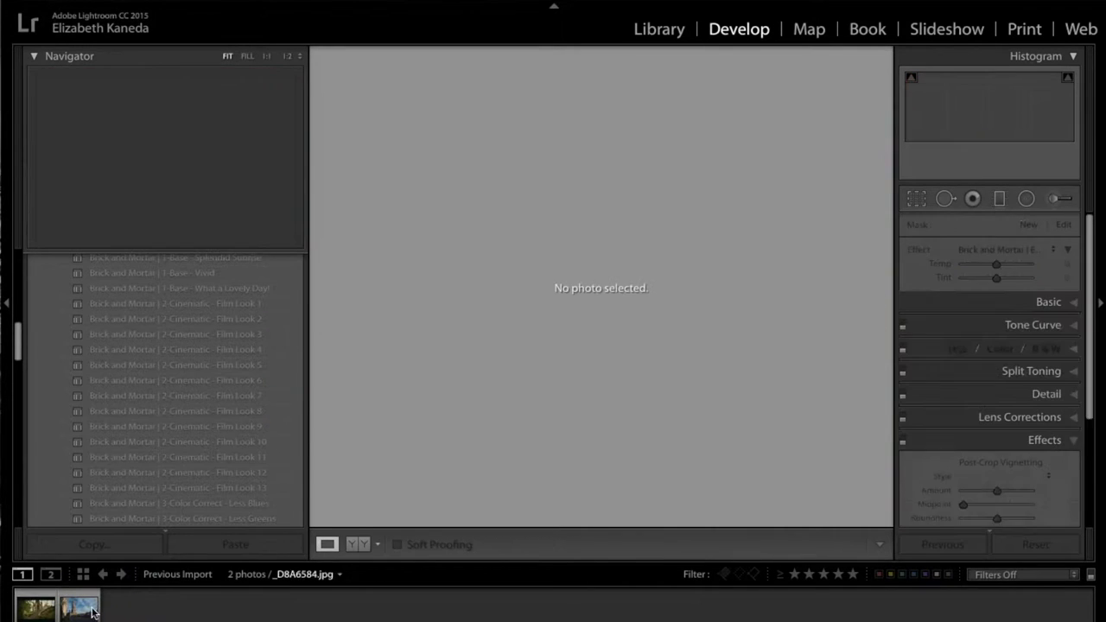
left_click(87, 608)
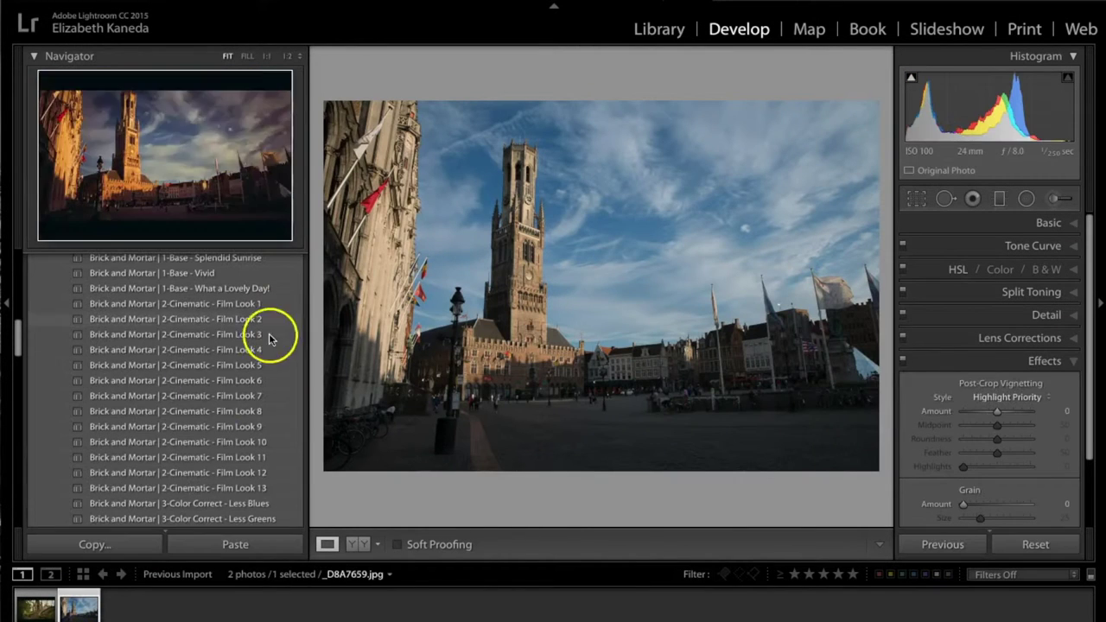
left_click(233, 396)
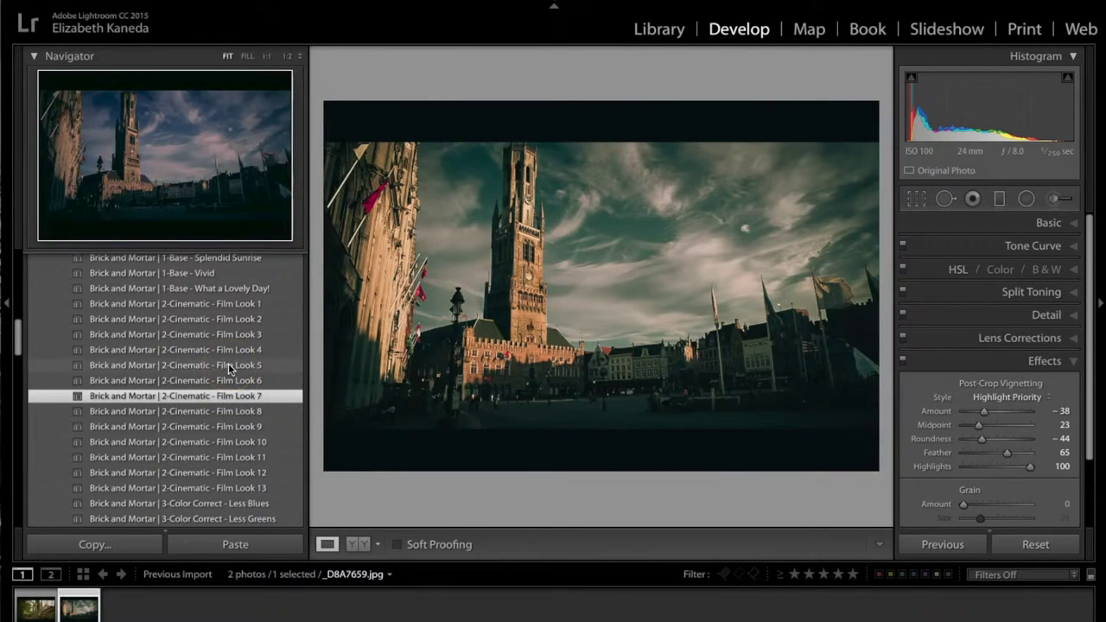
scroll(228, 369, "down", 1)
scroll(228, 364, "down", 3)
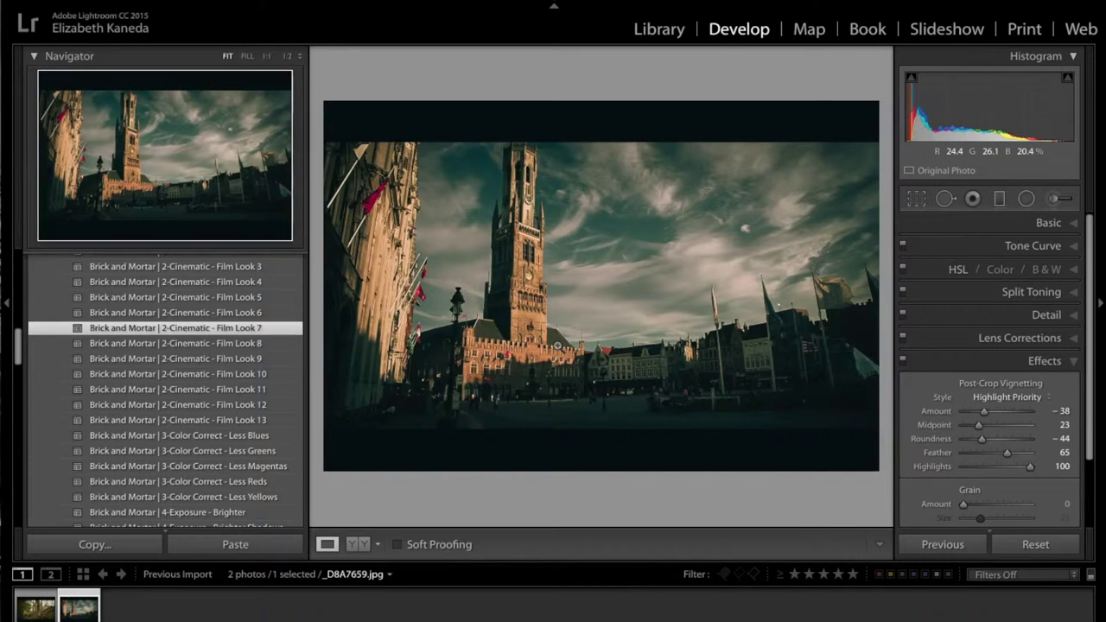
scroll(186, 471, "down", 3)
scroll(186, 482, "down", 1)
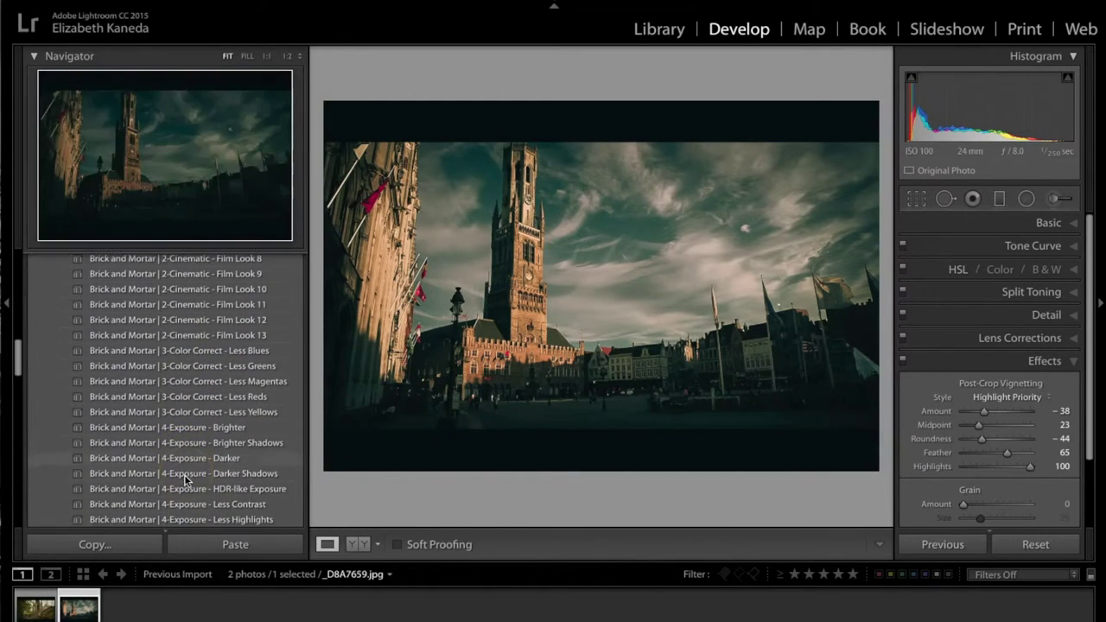
Apply Exposure - Brighter Shadows, then replace it with Brick and Mortar 4-Exposure - HDR-like Exposure.
left_click(251, 446)
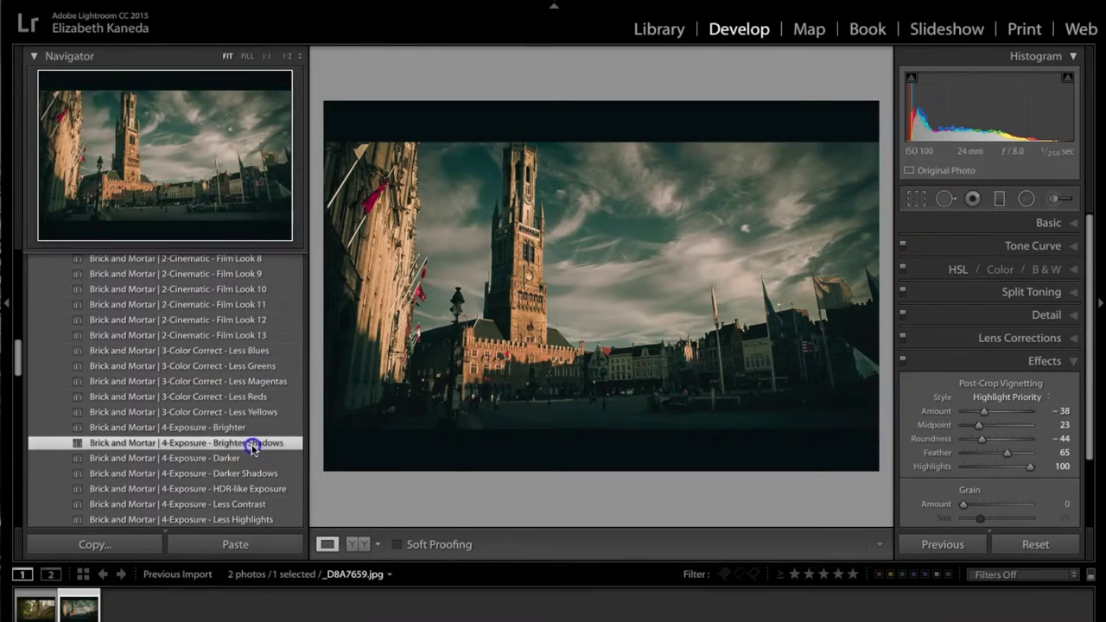
scroll(252, 447, "down", 2)
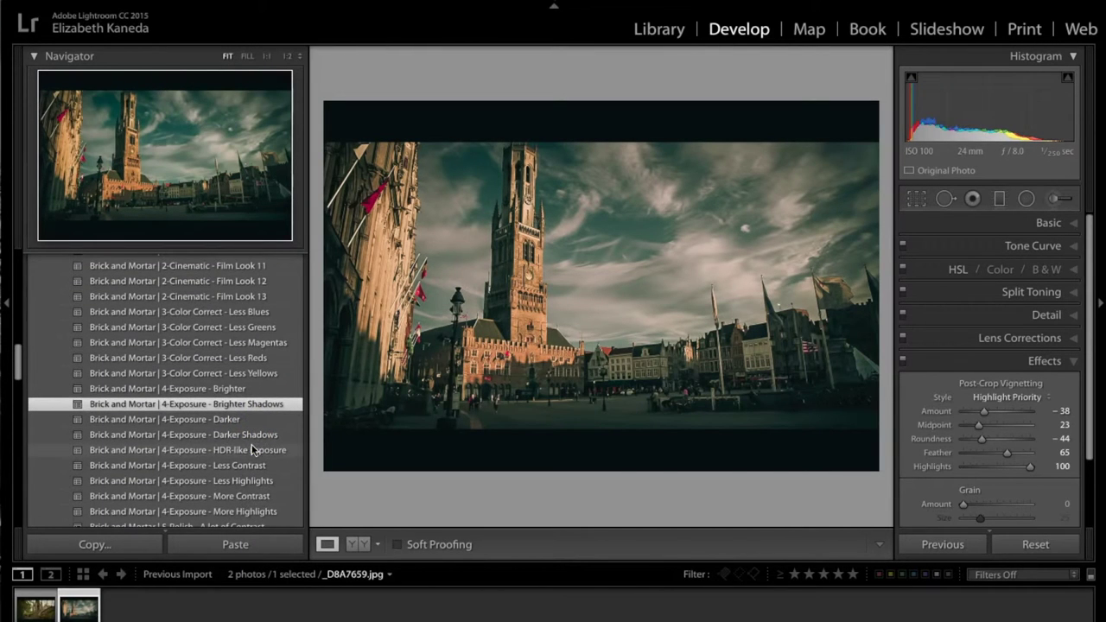
left_click(236, 452)
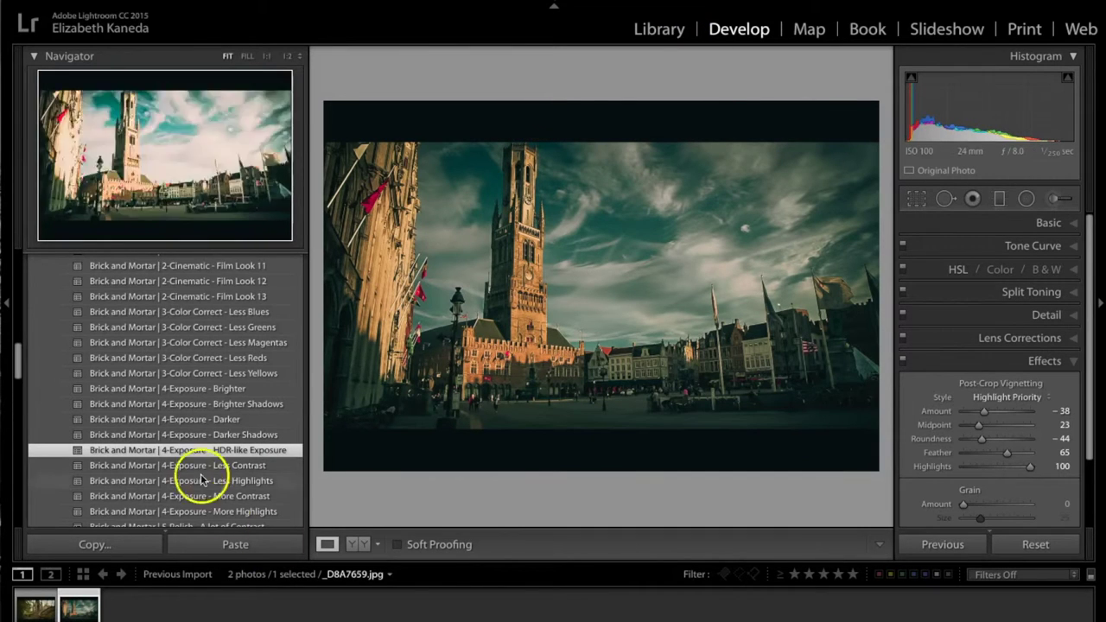
scroll(198, 461, "up", 5)
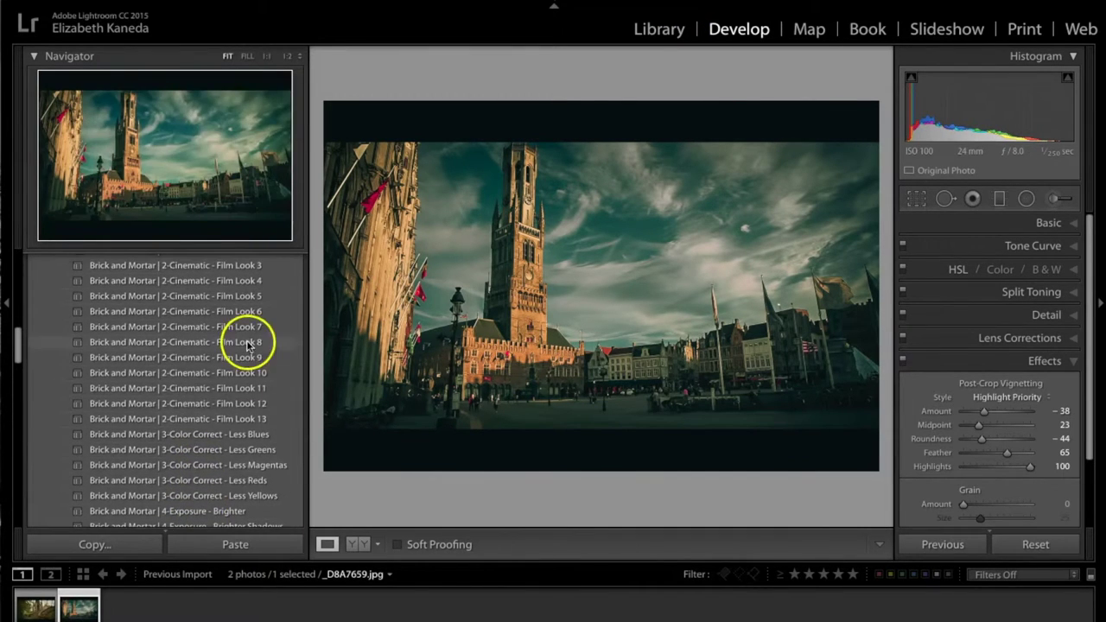
scroll(259, 291, "up", 2)
scroll(250, 292, "down", 4)
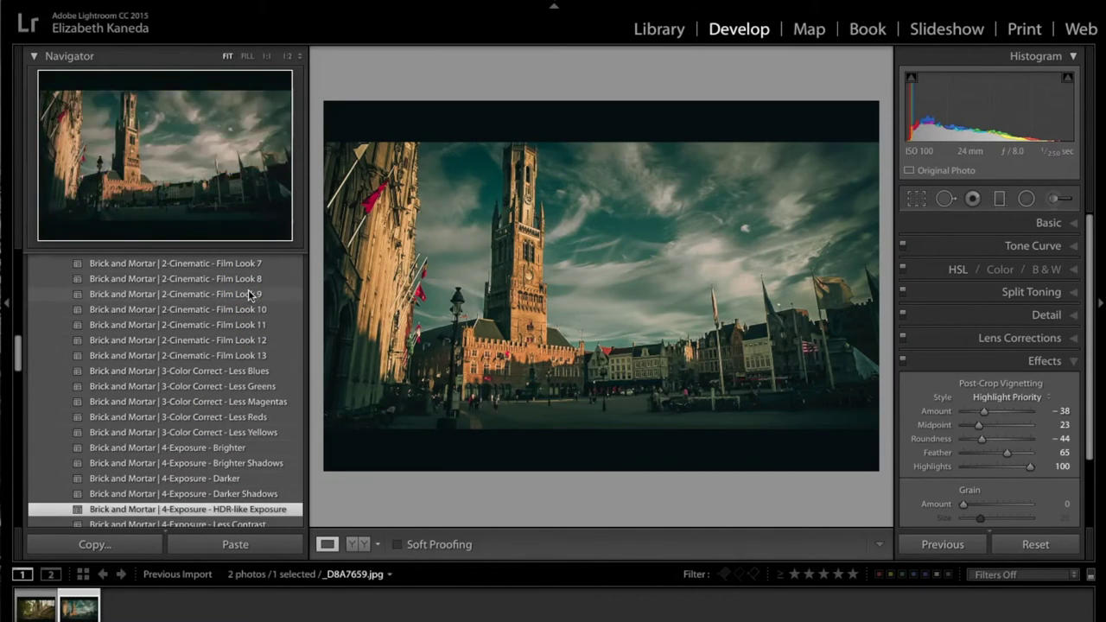